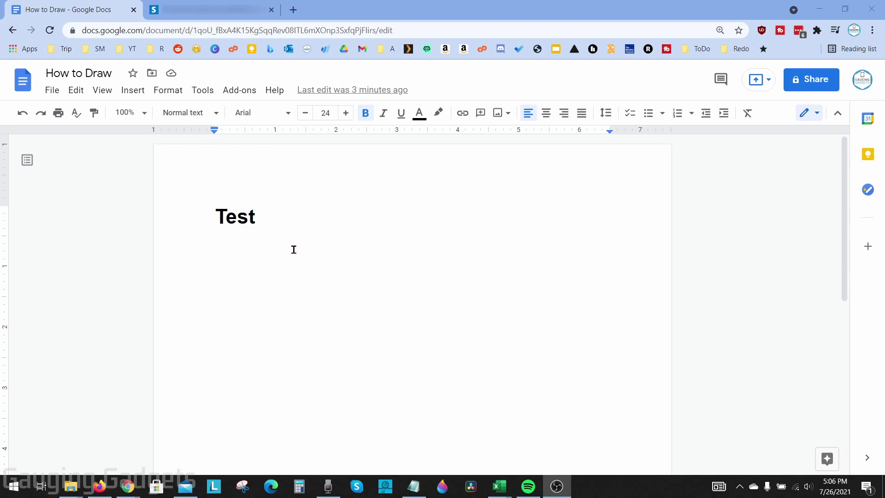
Start a new blank drawing from Insert > Drawing below the Test heading
{"action": "left_click", "coordinate": [258, 258]}
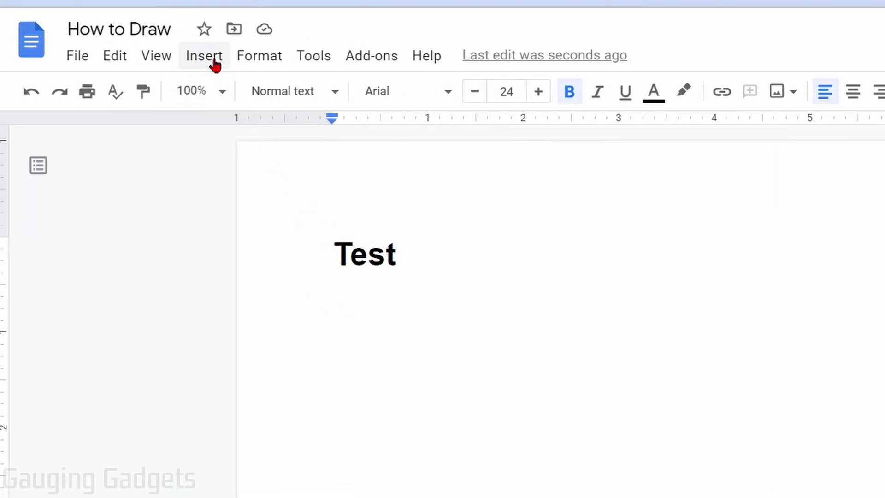
{"action": "left_click", "coordinate": [215, 65]}
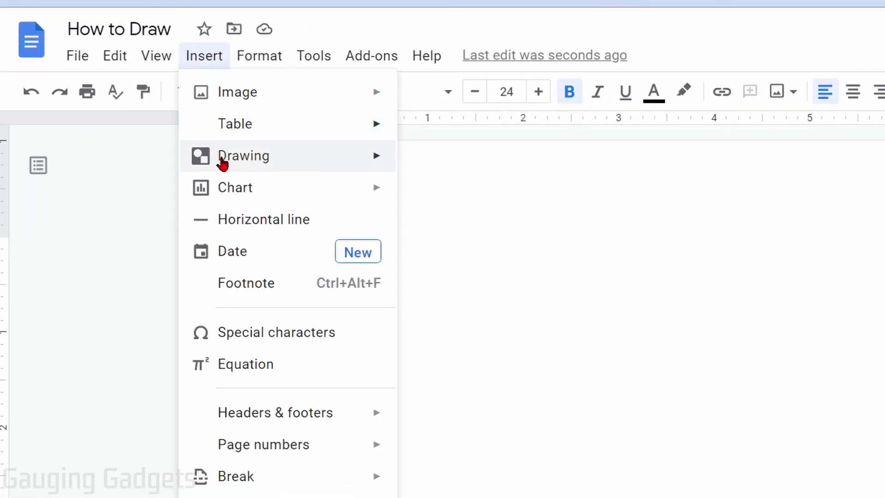
{"action": "mouse_move", "coordinate": [244, 156]}
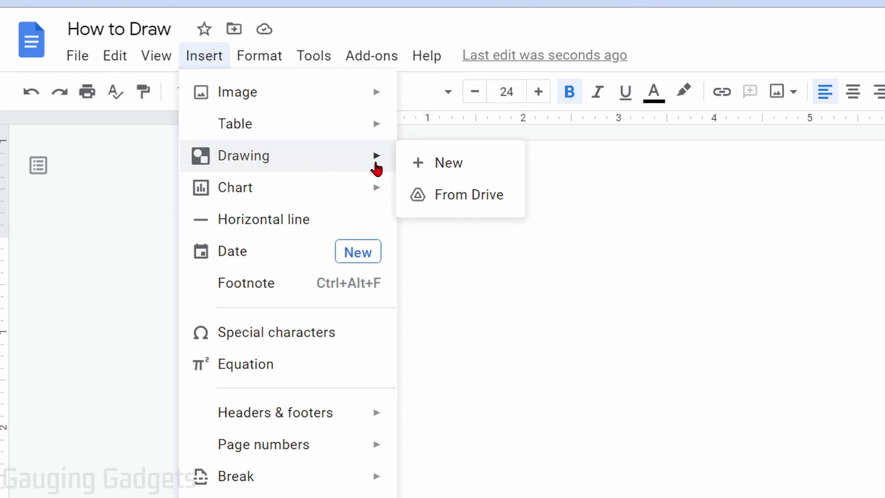
{"action": "left_click", "coordinate": [457, 168]}
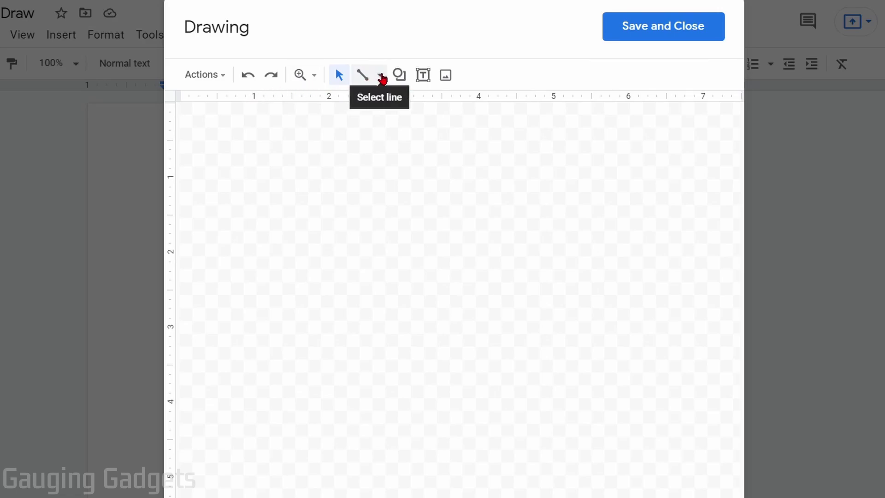
Draw a slanted straight line across the drawing canvas
{"action": "left_click", "coordinate": [380, 77]}
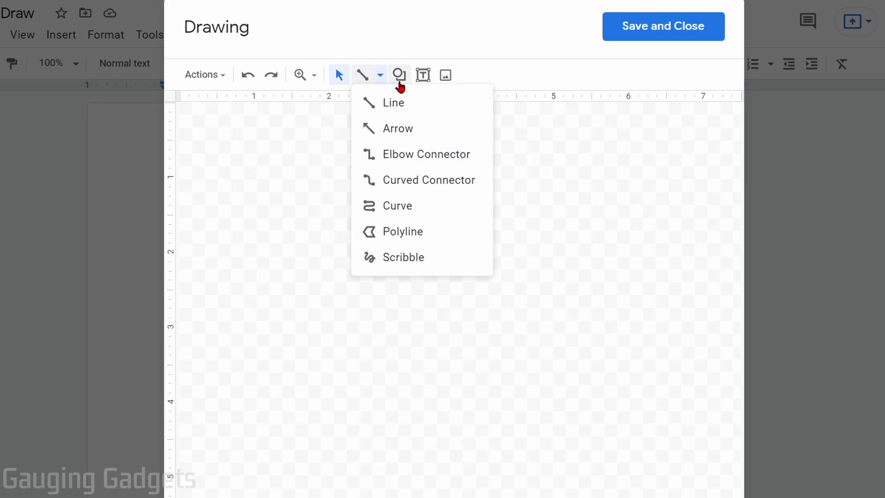
{"action": "left_click", "coordinate": [391, 103]}
{"action": "left_click_drag", "start_coordinate": [282, 194], "coordinate": [552, 230]}
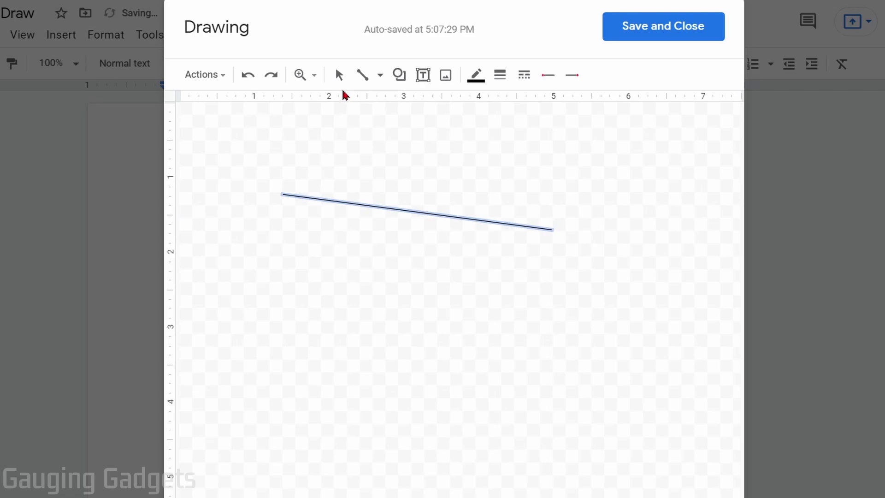
Draw a freehand looping scribble across the straight line
{"action": "left_click", "coordinate": [379, 76]}
{"action": "left_click", "coordinate": [382, 257]}
{"action": "mouse_move", "coordinate": [424, 151]}
{"action": "left_mouse_down"}
{"action": "mouse_move", "coordinate": [428, 245]}
{"action": "mouse_move", "coordinate": [525, 151]}
{"action": "left_mouse_up"}
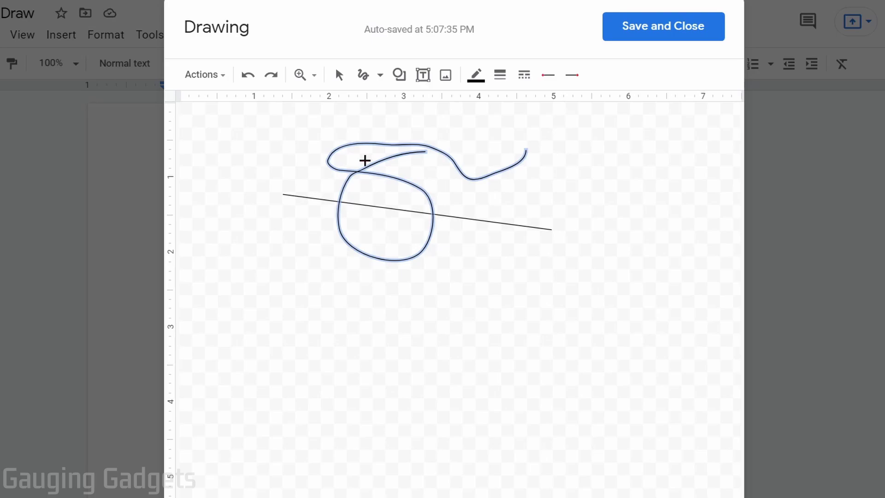
Make the scribble a thick, dark red, dotted stroke
{"action": "left_click", "coordinate": [476, 77]}
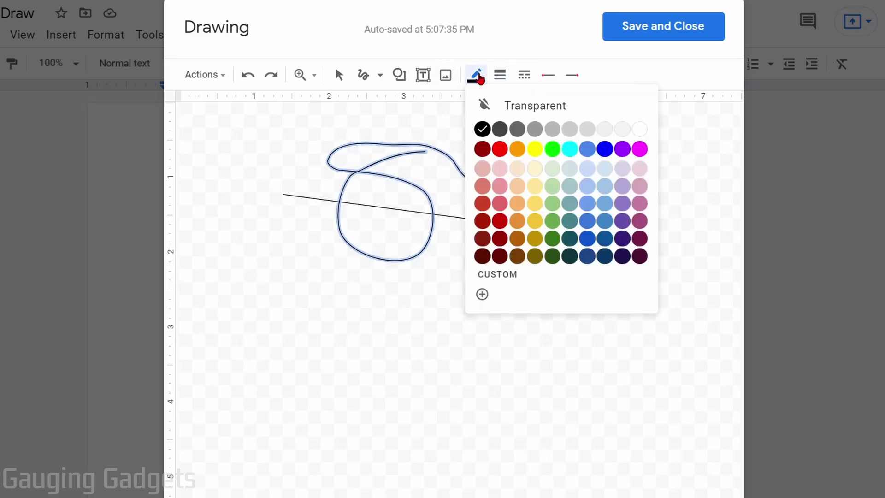
{"action": "left_click", "coordinate": [480, 148]}
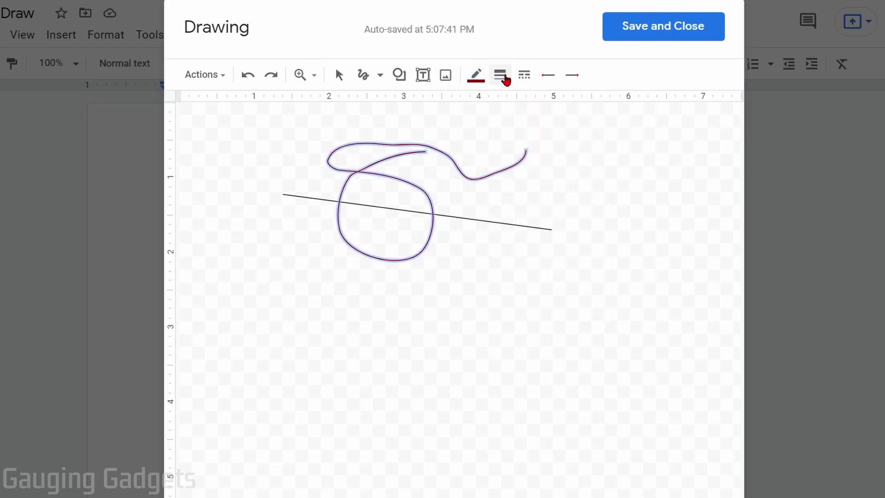
{"action": "left_click", "coordinate": [500, 75]}
{"action": "left_click", "coordinate": [535, 174]}
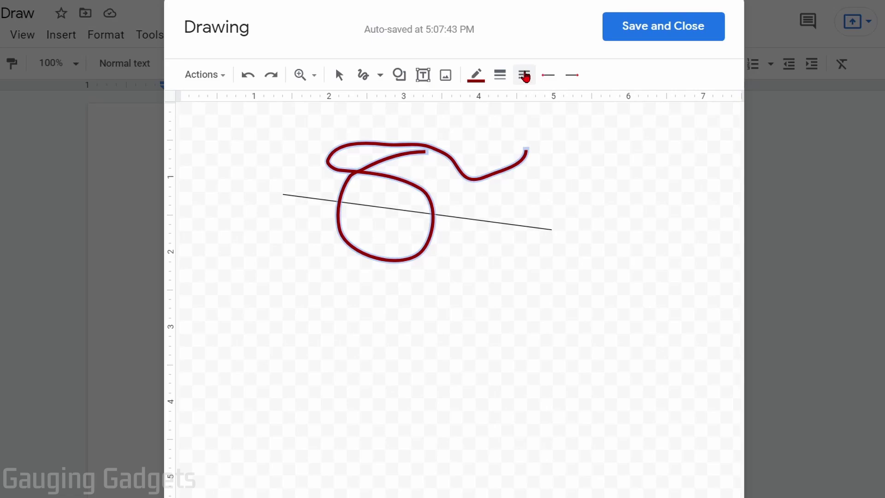
{"action": "left_click", "coordinate": [524, 75]}
{"action": "left_click", "coordinate": [569, 125]}
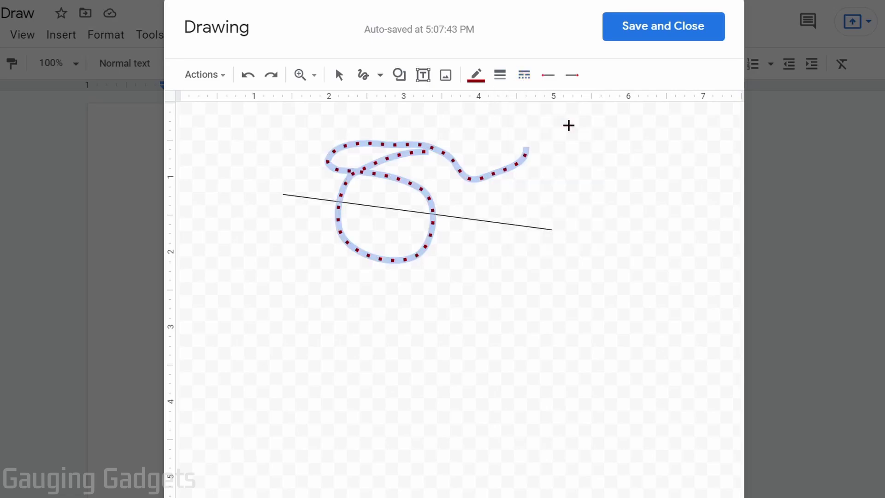
Give the scribble an arrowhead at its start and a square at its end
{"action": "left_click", "coordinate": [547, 75]}
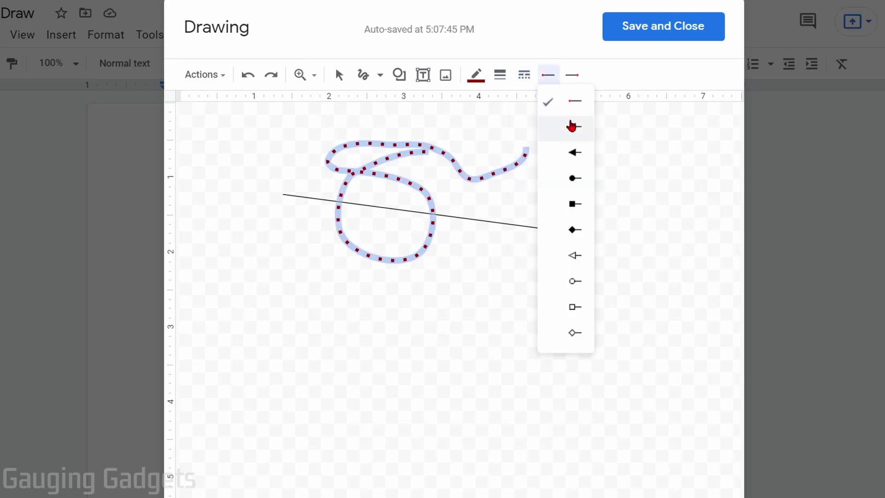
{"action": "left_click", "coordinate": [571, 124]}
{"action": "left_click", "coordinate": [553, 75]}
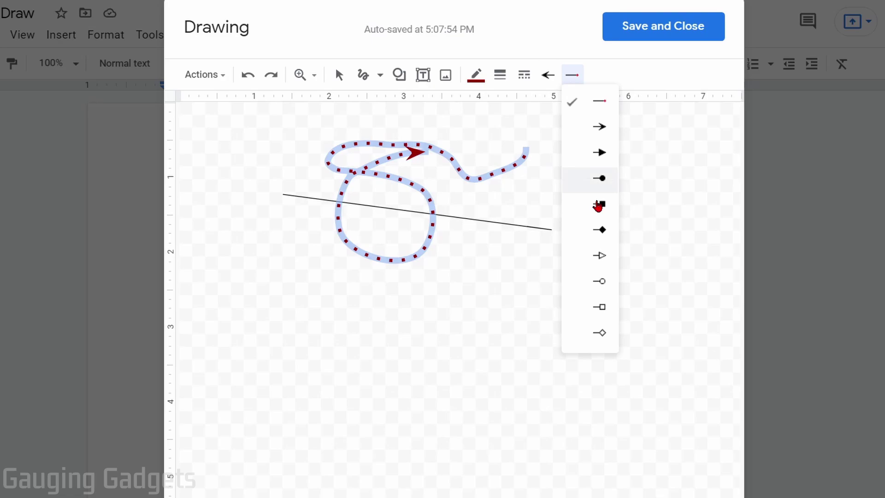
{"action": "left_click", "coordinate": [588, 204]}
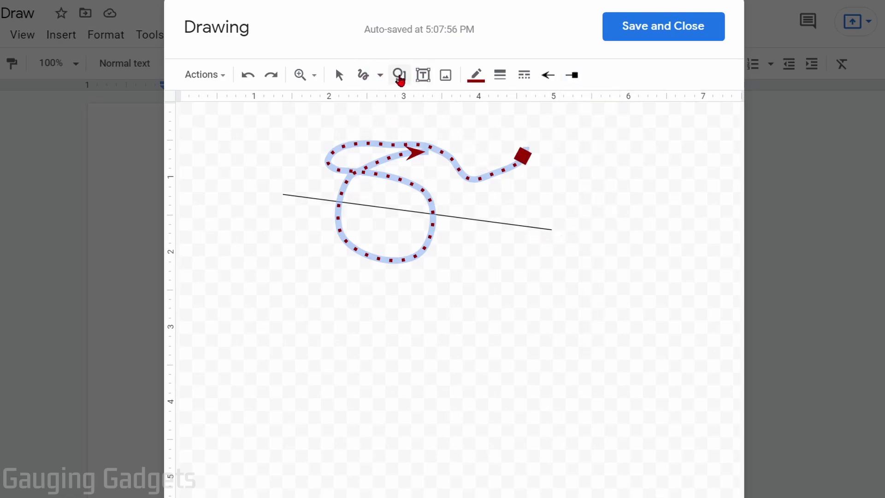
Draw a triangle shape to the right of the red scribble
{"action": "left_click", "coordinate": [400, 77]}
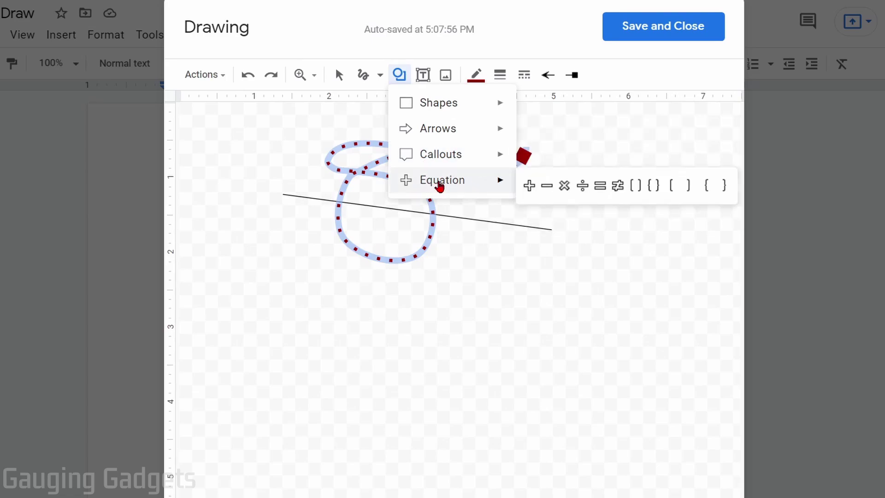
{"action": "mouse_move", "coordinate": [439, 103]}
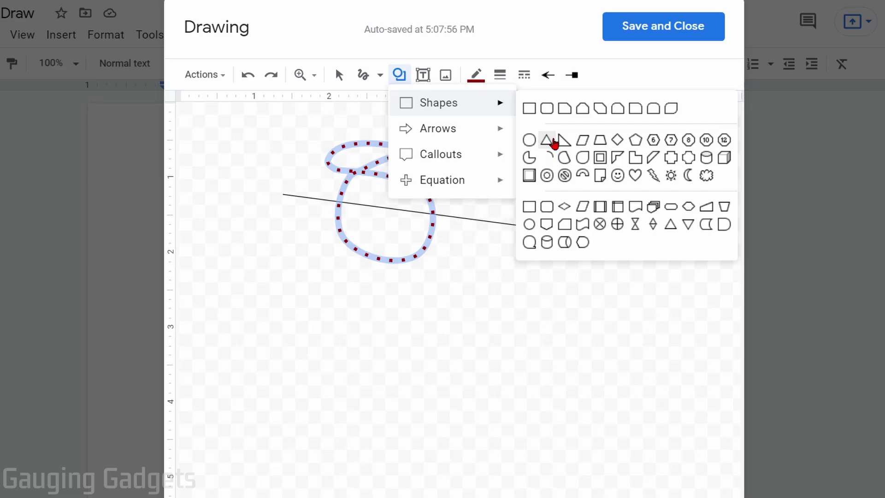
{"action": "left_click", "coordinate": [550, 139]}
{"action": "left_click_drag", "start_coordinate": [550, 140], "coordinate": [672, 247]}
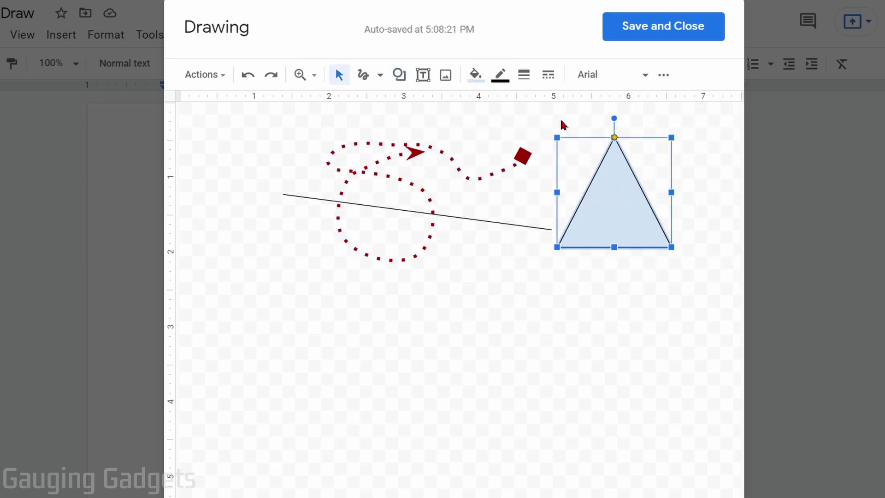
Fill the triangle bright green and give it a 3px red long-dashed border
{"action": "left_click", "coordinate": [481, 78]}
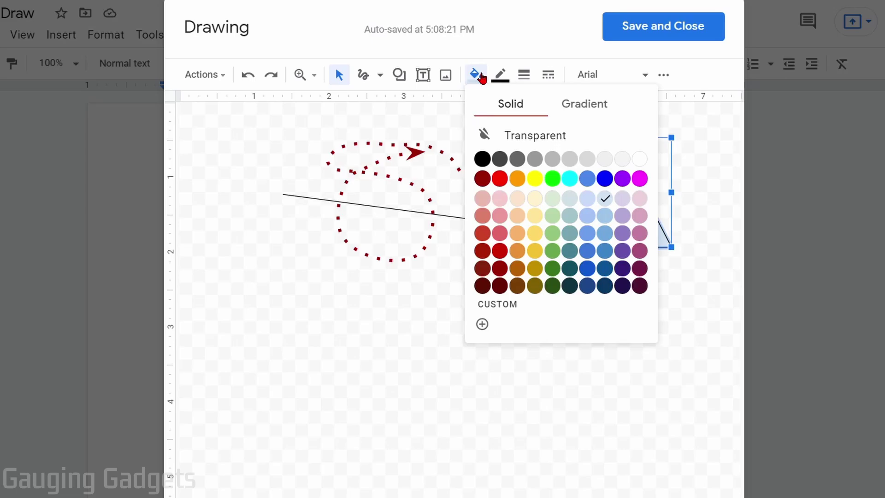
{"action": "left_click", "coordinate": [545, 179]}
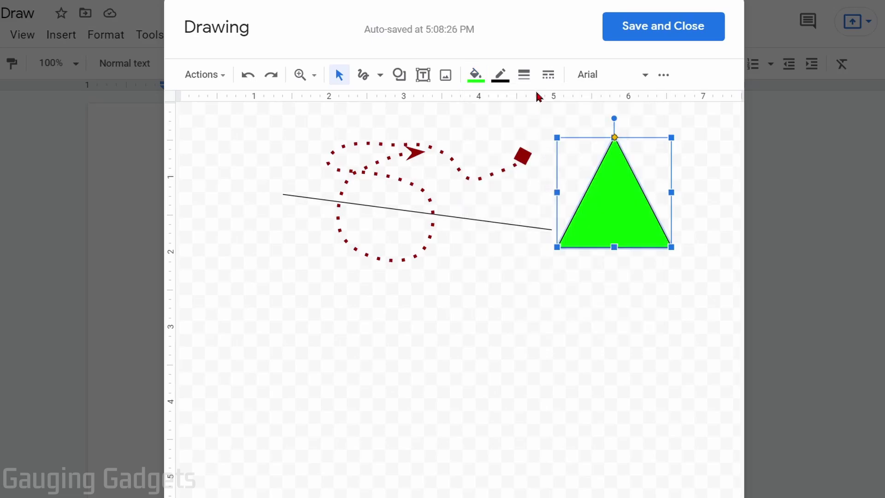
{"action": "left_click", "coordinate": [499, 75]}
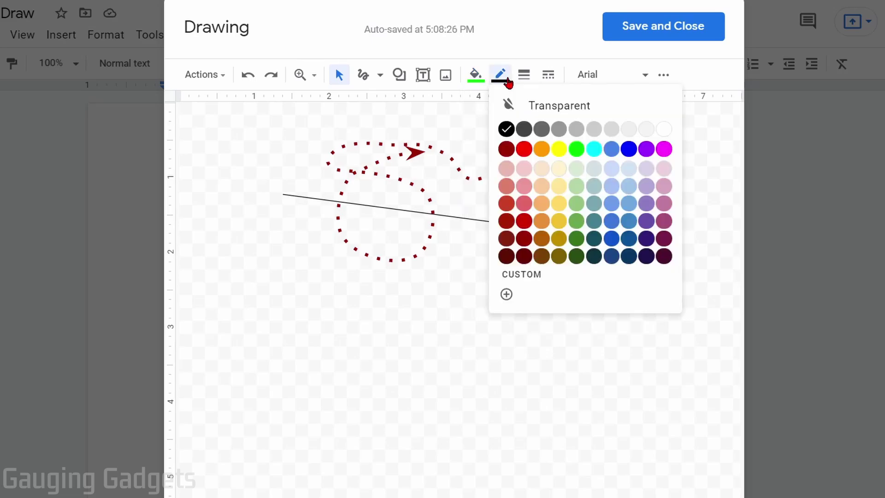
{"action": "left_click", "coordinate": [524, 149]}
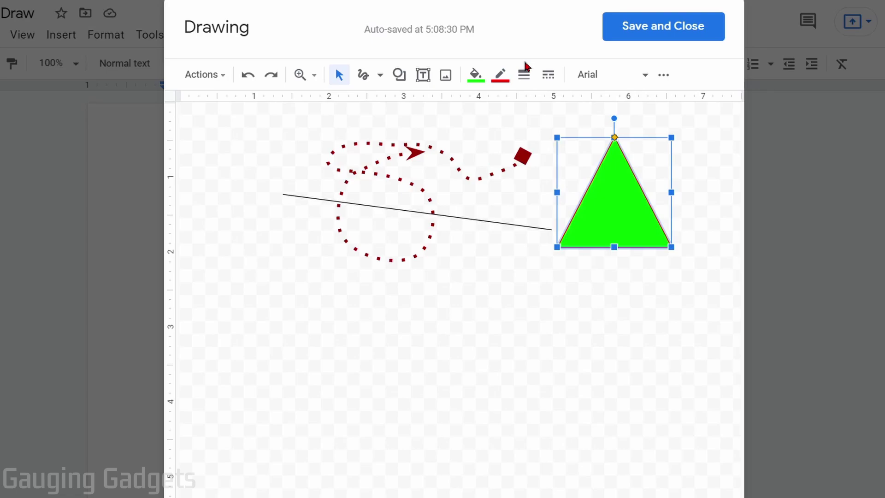
{"action": "left_click", "coordinate": [524, 75]}
{"action": "left_click", "coordinate": [542, 158]}
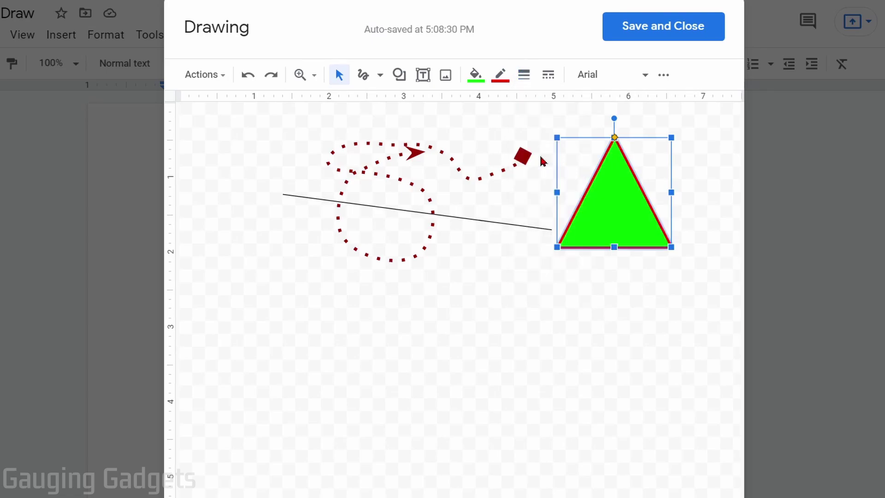
{"action": "left_click", "coordinate": [548, 75]}
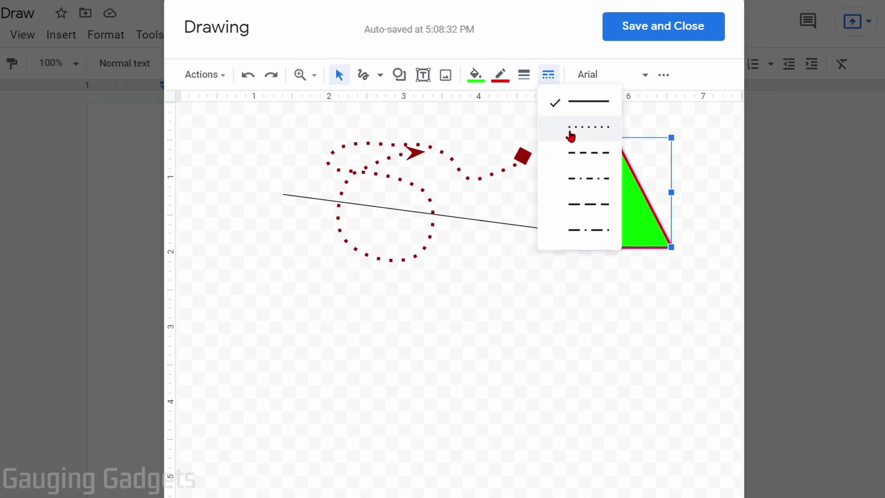
{"action": "left_click", "coordinate": [572, 213]}
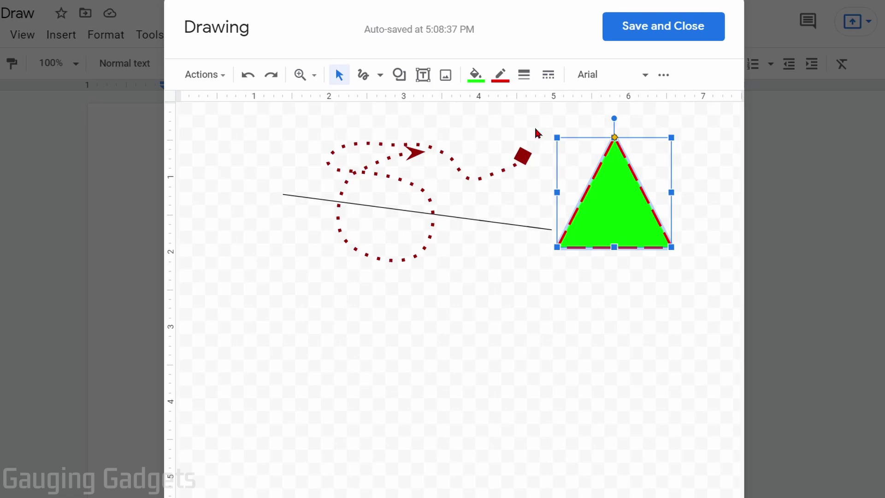
{"action": "left_click", "coordinate": [583, 103]}
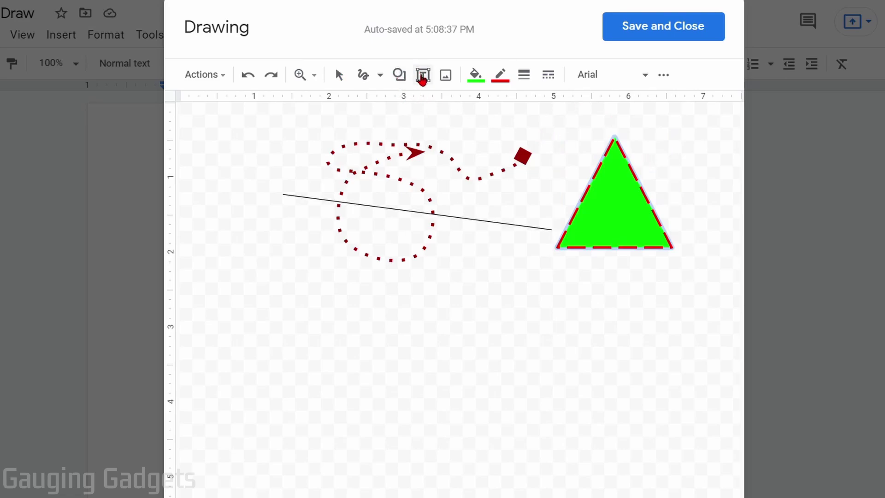
Drag out a text box below the dotted scribble for the Test label
{"action": "left_click", "coordinate": [423, 76]}
{"action": "left_click_drag", "start_coordinate": [404, 291], "coordinate": [541, 323]}
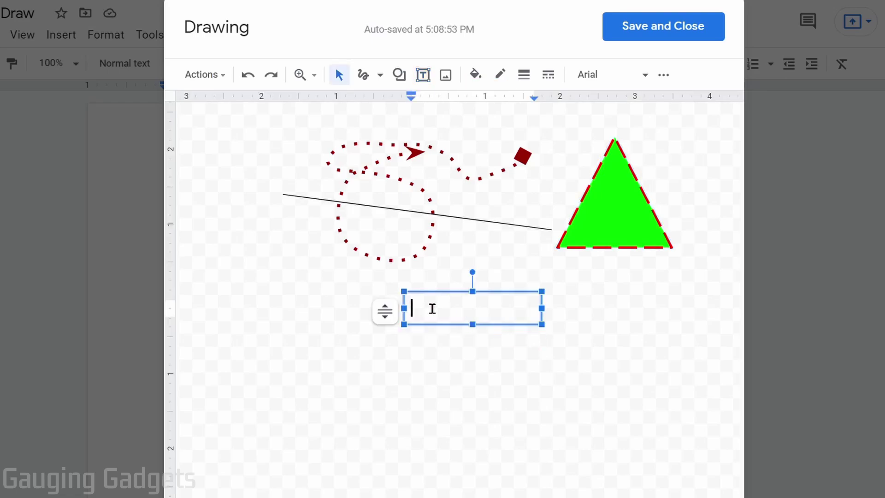
{"action": "type", "text": "Test"}
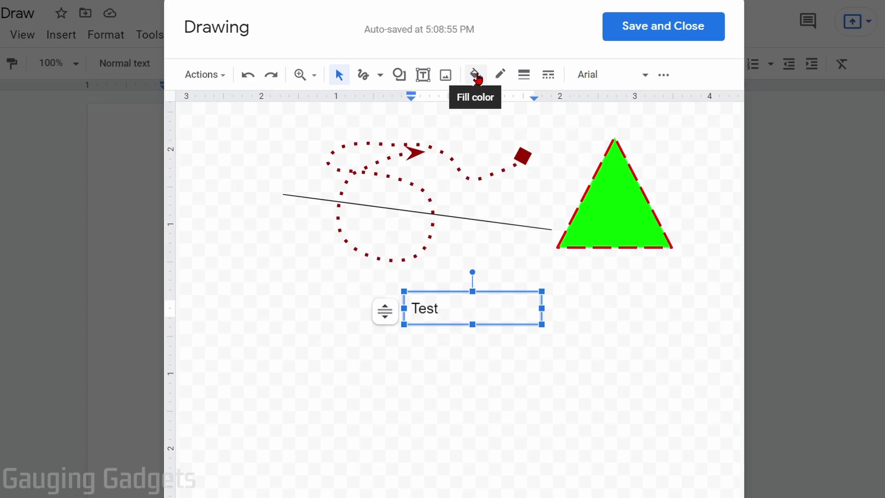
Give the Test text box a yellow 4px border
{"action": "left_click", "coordinate": [500, 74]}
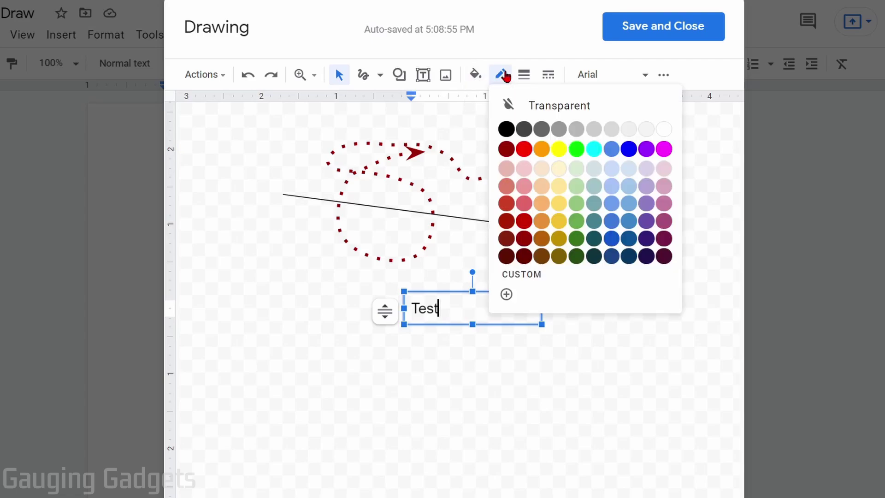
{"action": "left_click", "coordinate": [559, 148]}
{"action": "left_click", "coordinate": [524, 77]}
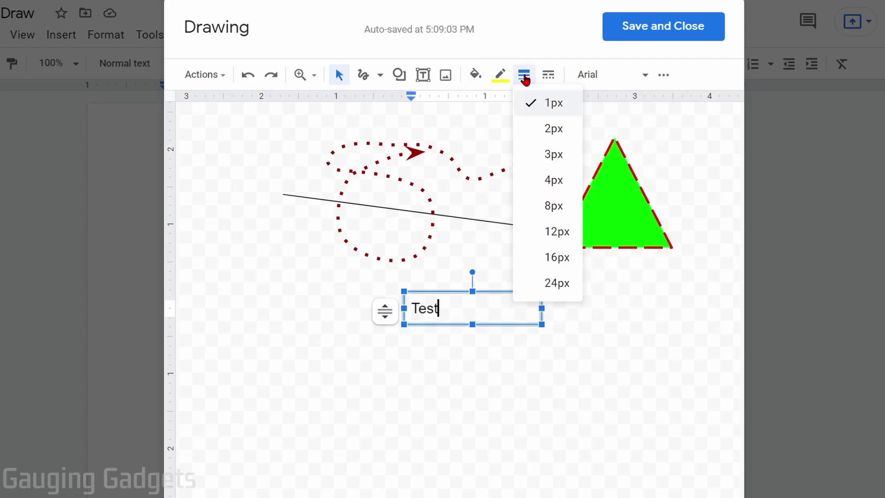
{"action": "left_click", "coordinate": [533, 187]}
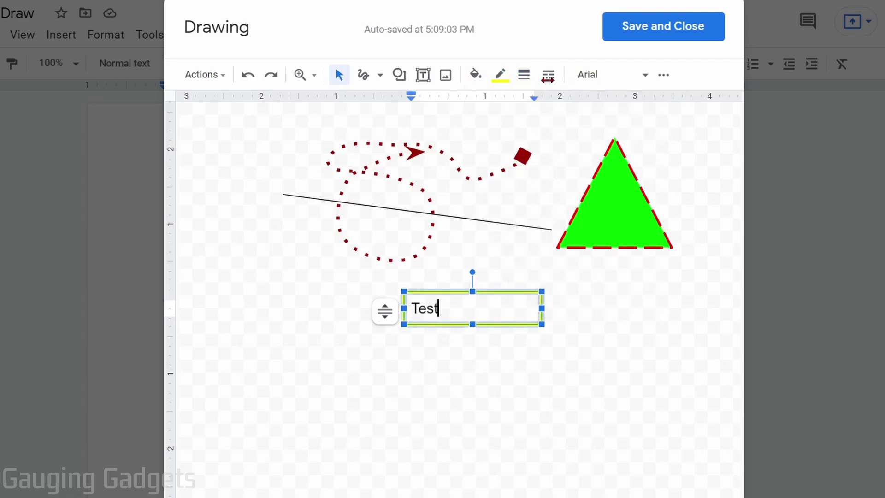
Enlarge the Test text using the extra formatting options, then finish editing
{"action": "left_click", "coordinate": [646, 75]}
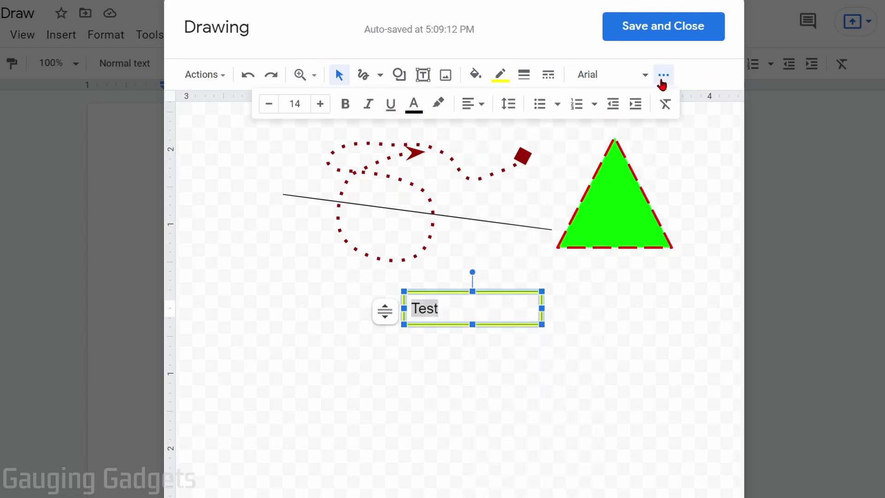
{"action": "left_click", "coordinate": [320, 104]}
{"action": "left_click", "coordinate": [320, 104]}
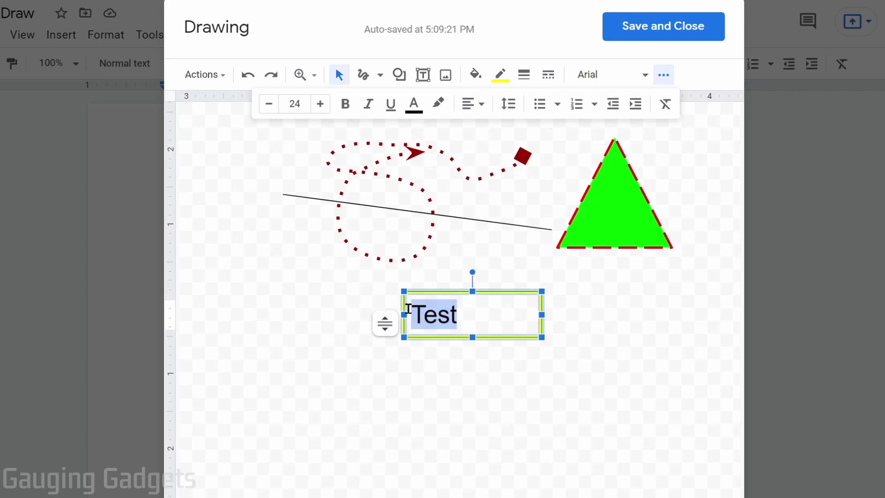
{"action": "left_click", "coordinate": [410, 201]}
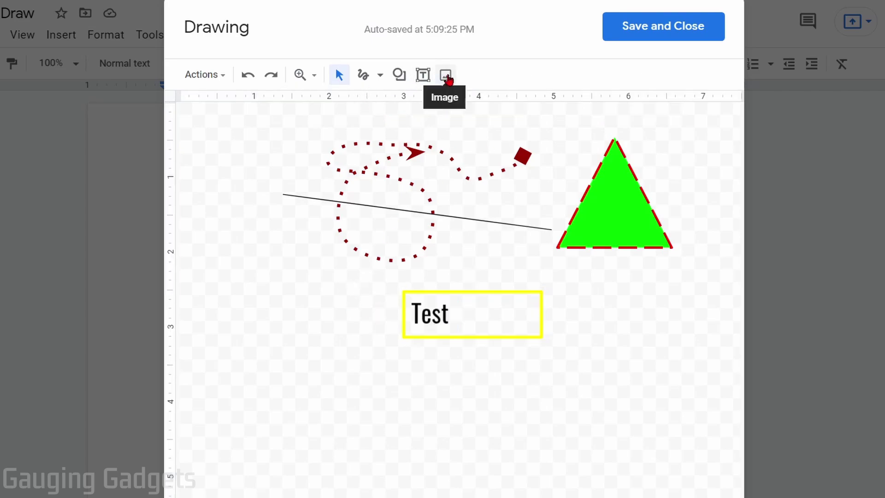
Insert the Gauging Gadgets logo from the Profile photos album
{"action": "left_click", "coordinate": [446, 76]}
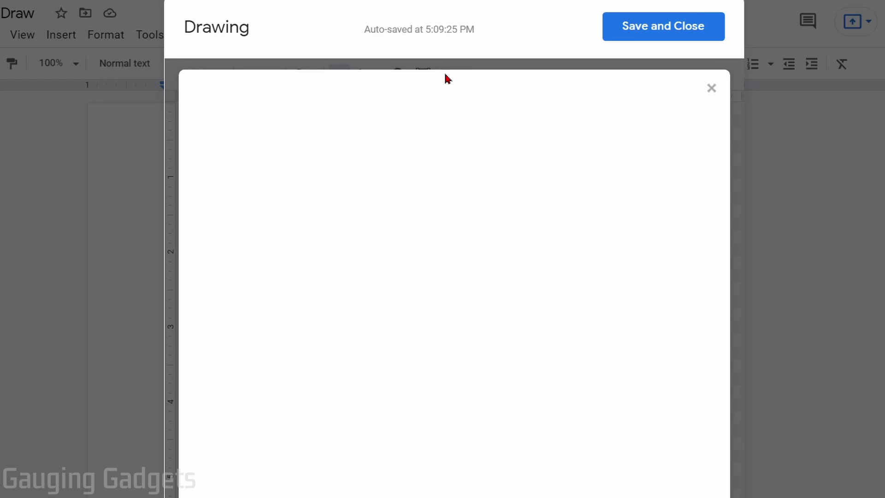
{"action": "left_click", "coordinate": [345, 142]}
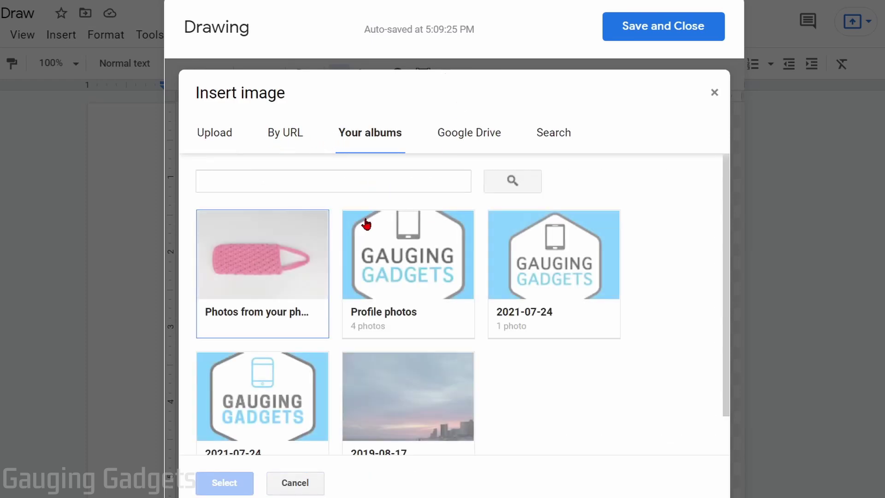
{"action": "double_click", "coordinate": [452, 245]}
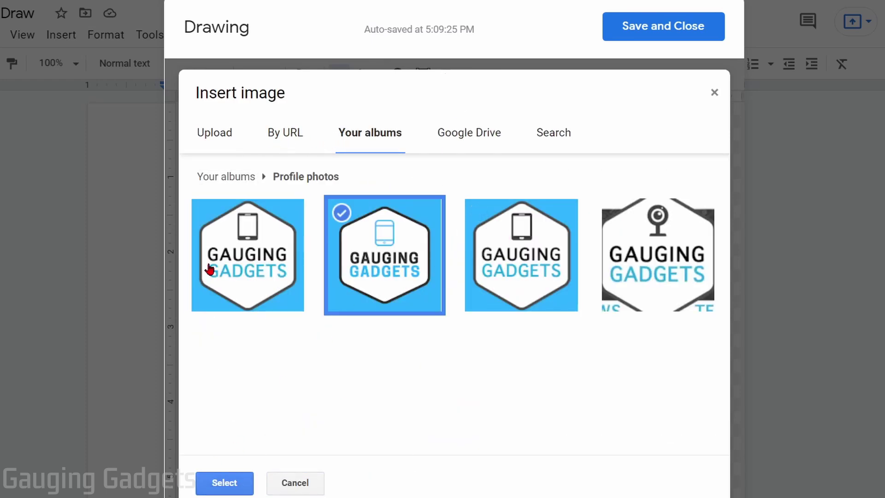
{"action": "left_click", "coordinate": [224, 484]}
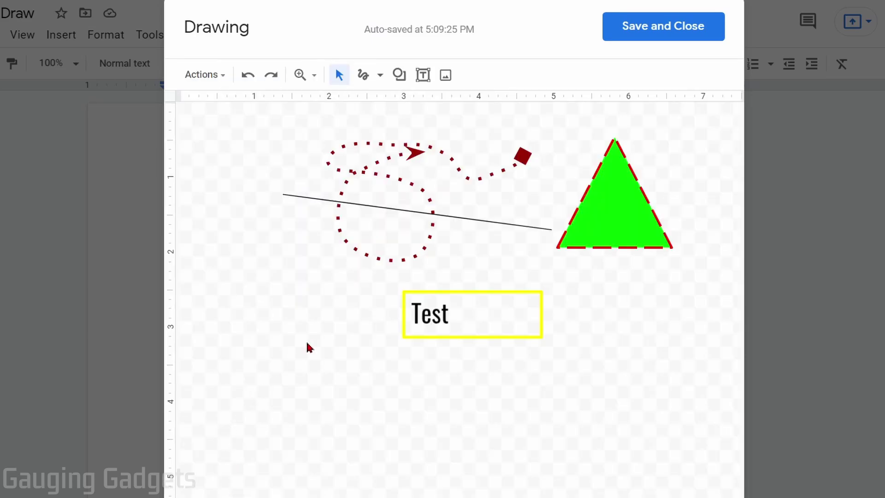
Move the logo up, scribble across it, and save the drawing into the document
{"action": "left_click_drag", "start_coordinate": [267, 357], "coordinate": [278, 326]}
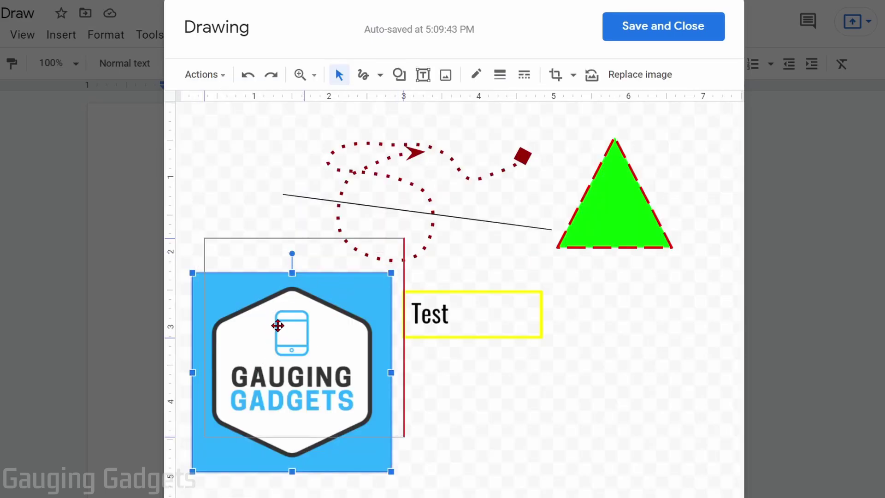
{"action": "left_click", "coordinate": [368, 70]}
{"action": "left_click_drag", "start_coordinate": [250, 252], "coordinate": [297, 312]}
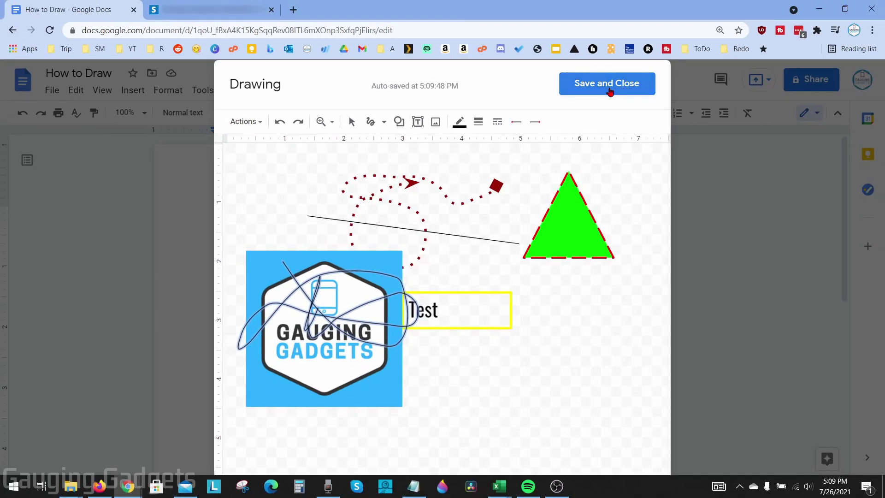
{"action": "left_click", "coordinate": [602, 91]}
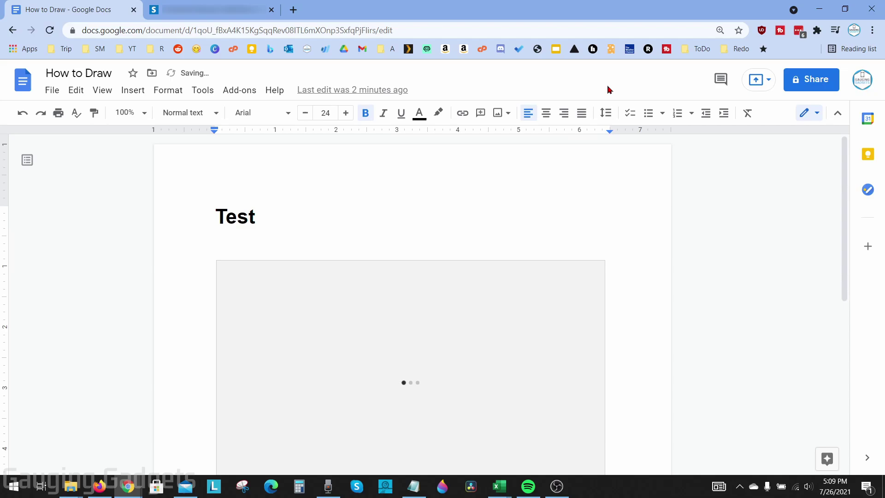
{"action": "scroll", "coordinate": [394, 283], "scroll_direction": "down", "scroll_amount": 1}
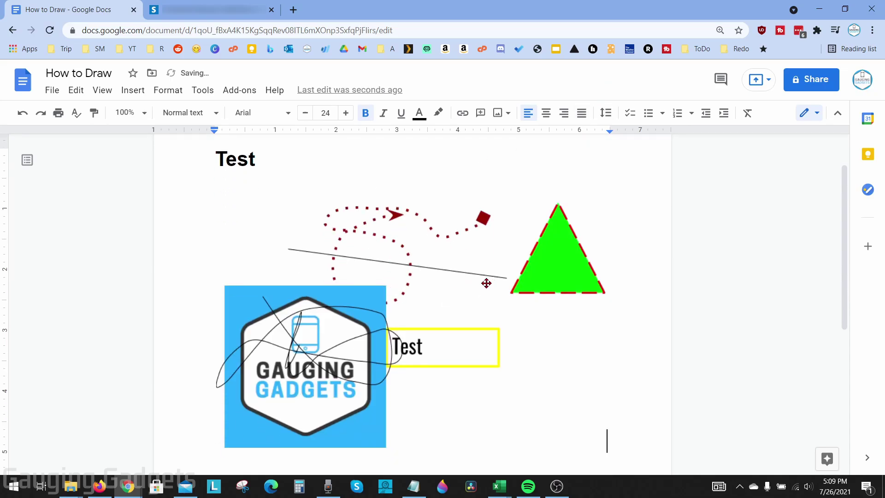
{"action": "scroll", "coordinate": [418, 299], "scroll_direction": "down", "scroll_amount": 1}
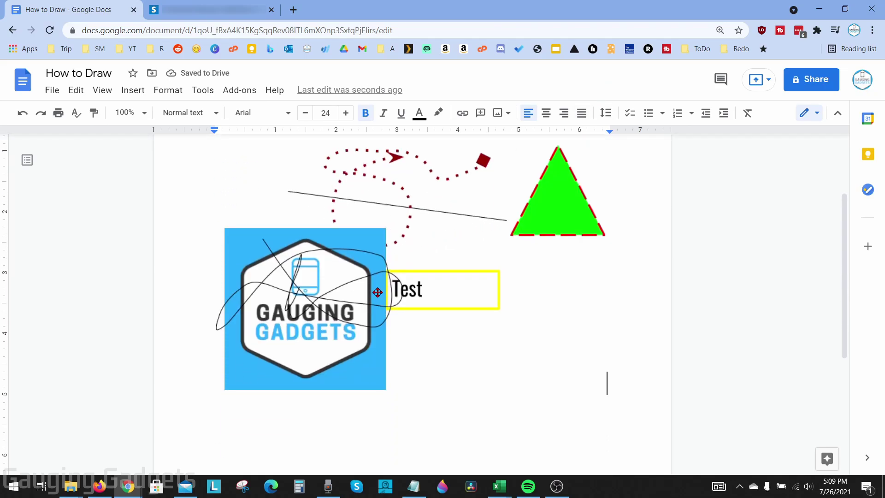
{"action": "left_click", "coordinate": [424, 244]}
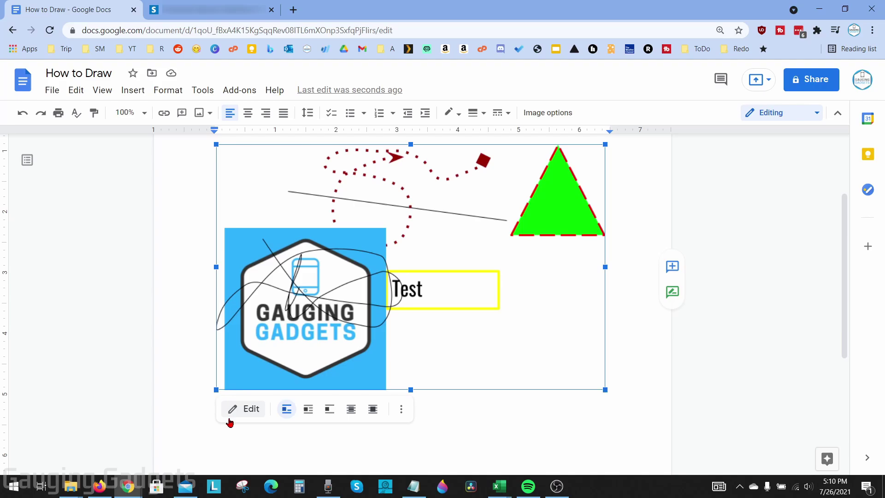
Reopen the drawing for editing and drag the scribble onto the Test box
{"action": "left_click", "coordinate": [243, 410]}
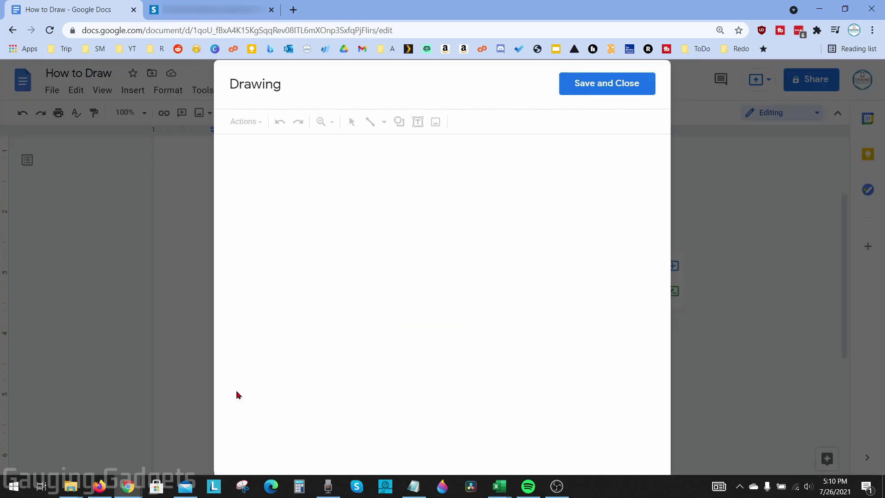
{"action": "left_click_drag", "start_coordinate": [318, 307], "coordinate": [473, 304]}
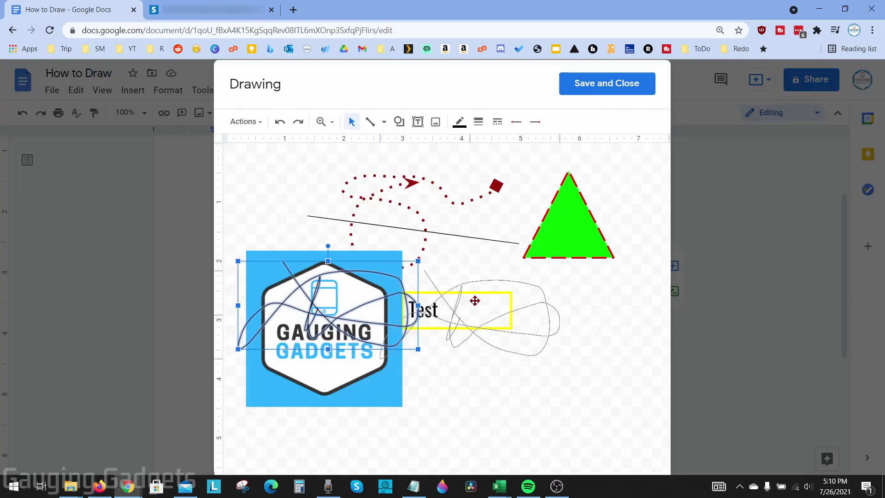
{"action": "left_click_drag", "start_coordinate": [311, 294], "coordinate": [300, 249]}
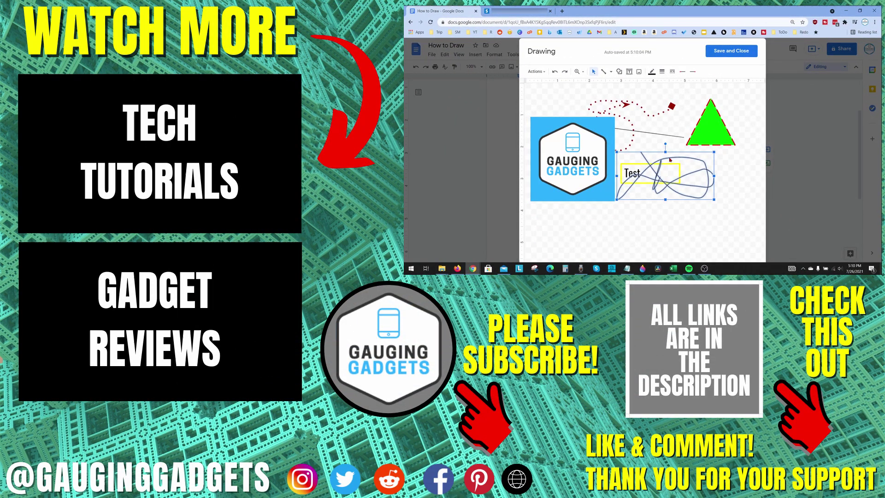
Delete the selected scribble from the drawing
{"action": "key", "text": "Delete"}
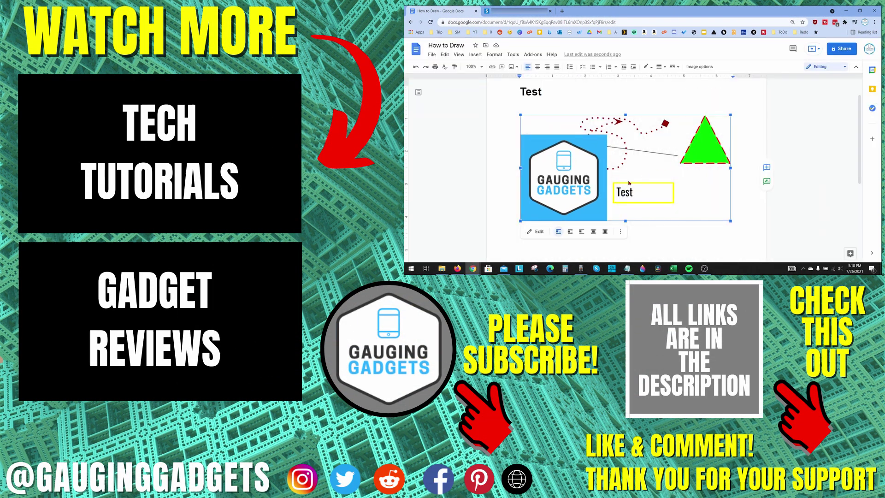